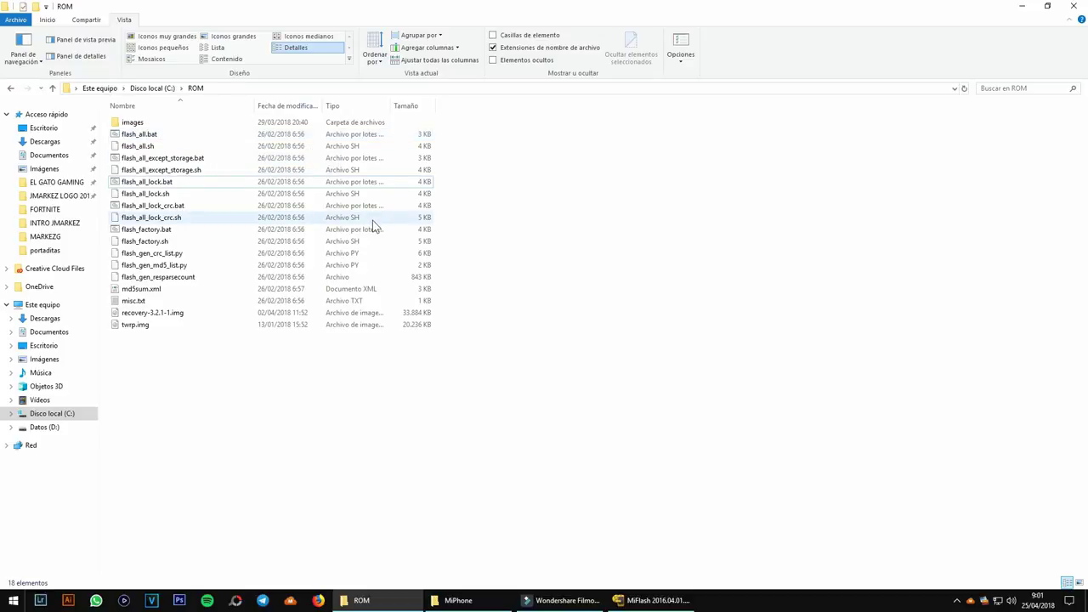
Look over all files in the ROM folder and select the flash_all_lock.bat script
left_click_drag(592, 385, 169, 124)
left_click(515, 380)
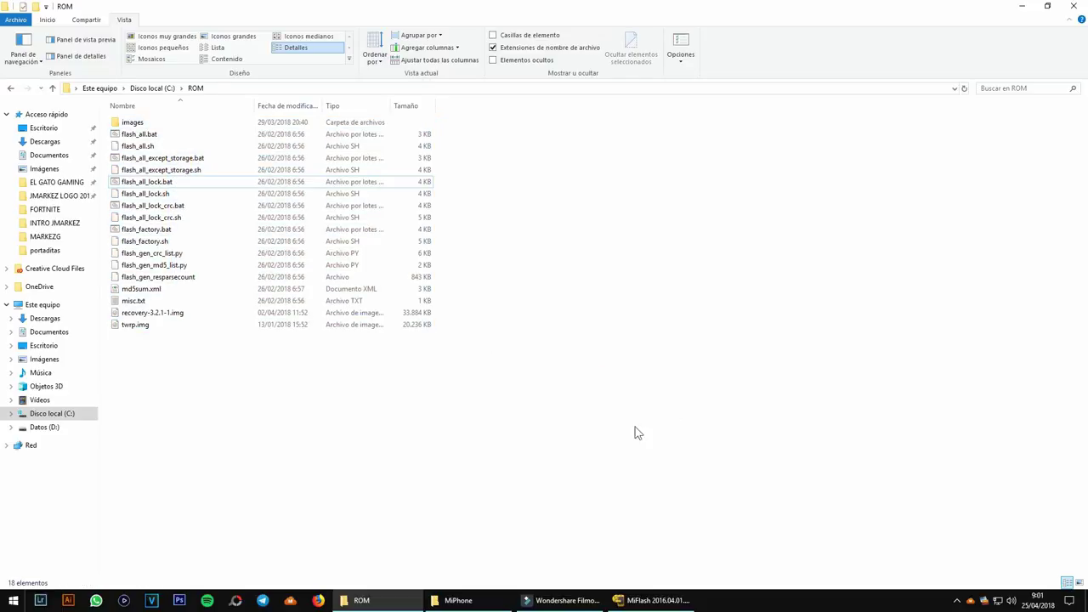
left_click_drag(637, 430, 153, 124)
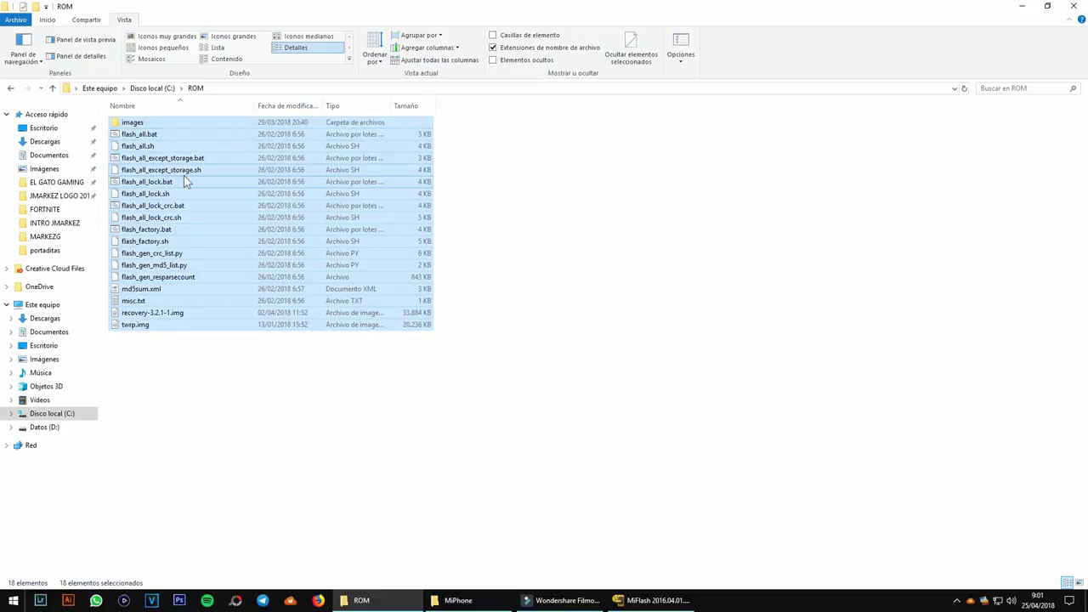
left_click(168, 137)
double_click(171, 182)
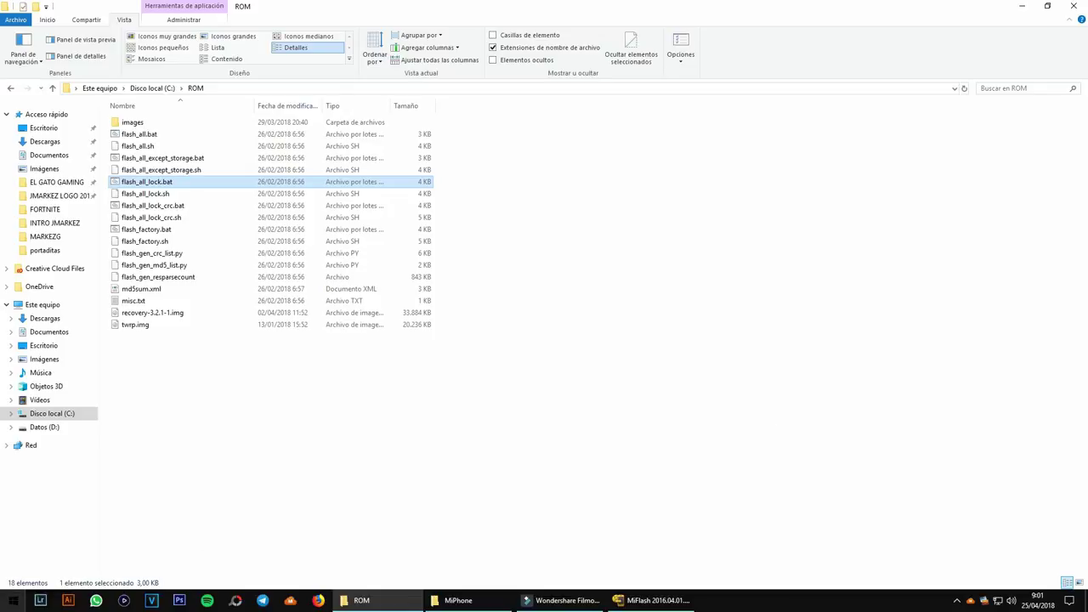
Open the local disk C: in a new, maximized File Explorer window
left_click(13, 603)
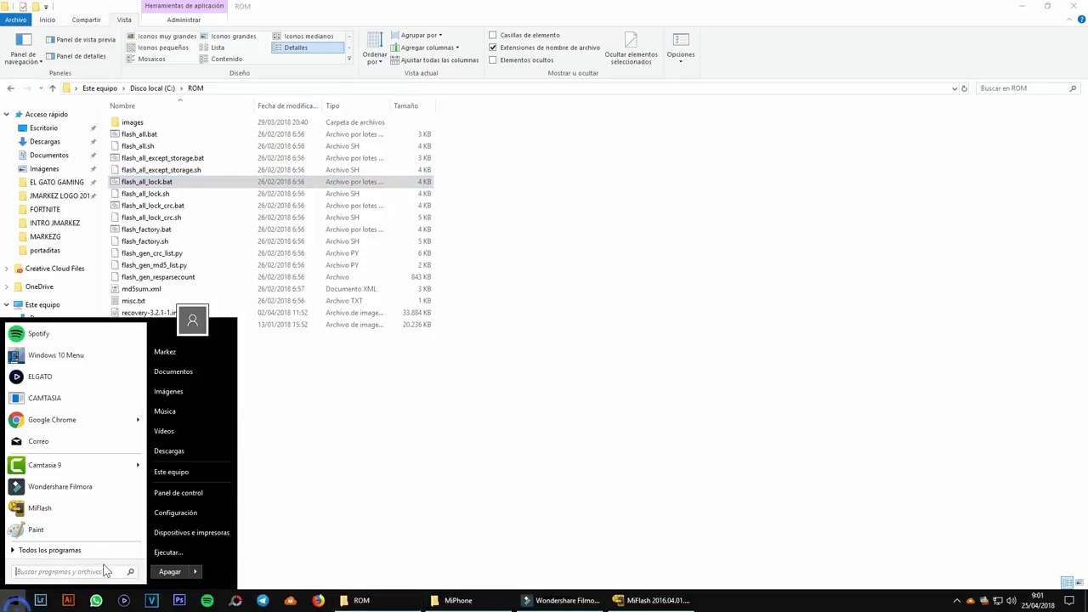
left_click(199, 479)
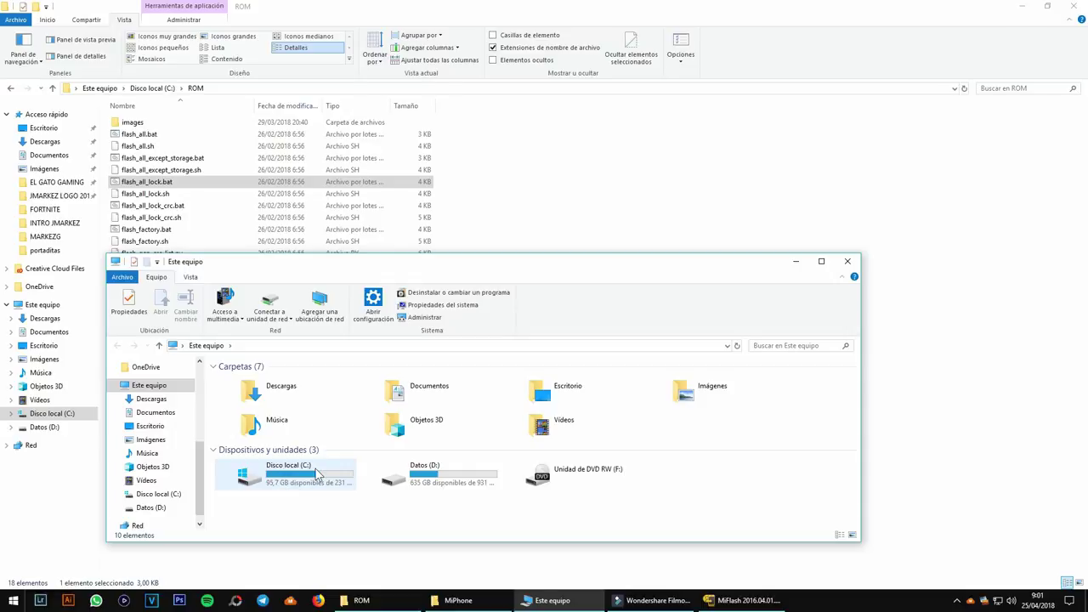
double_click(314, 473)
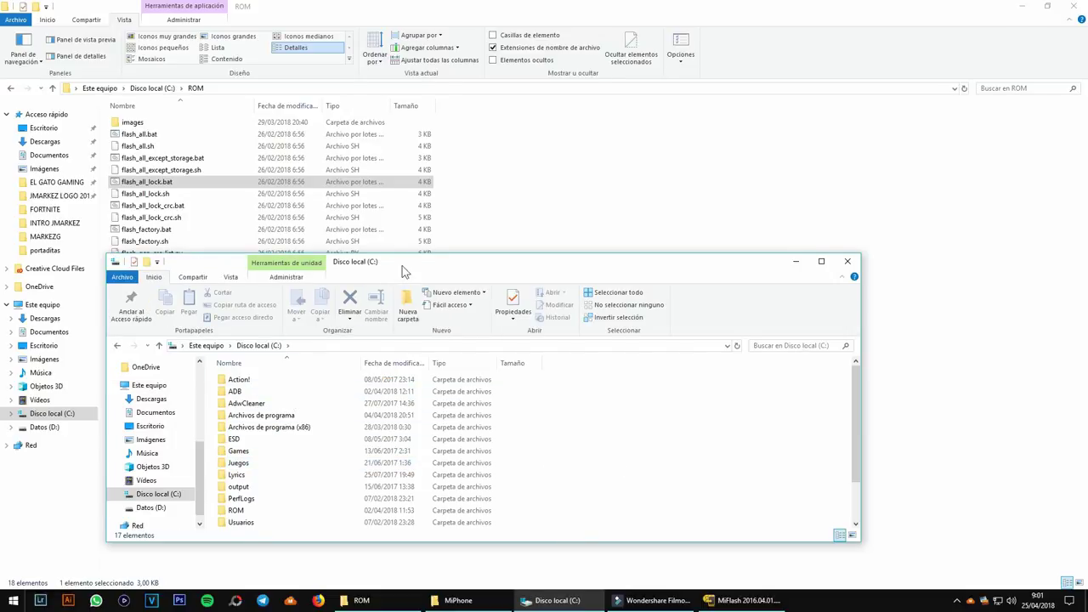
double_click(404, 271)
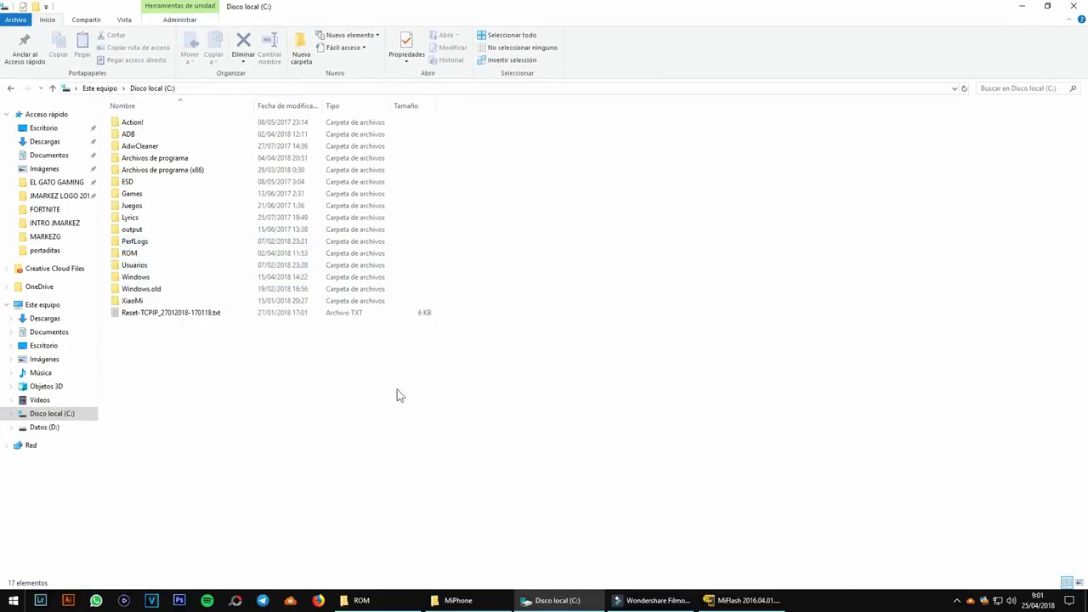
Open the ROM folder at the root of drive C:
right_click(315, 401)
mouse_move(365, 515)
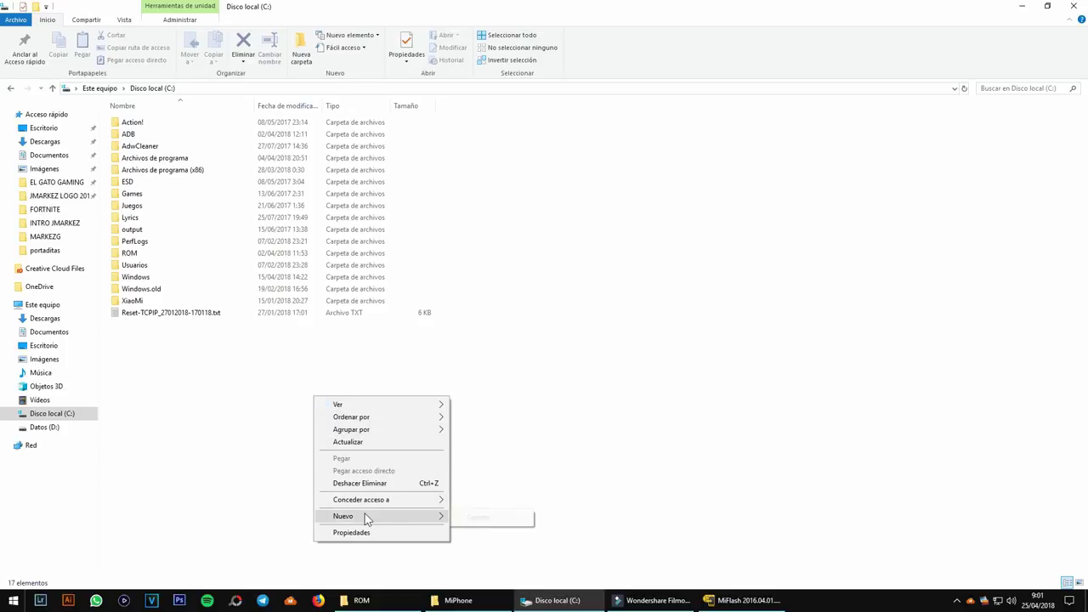
left_click(133, 253)
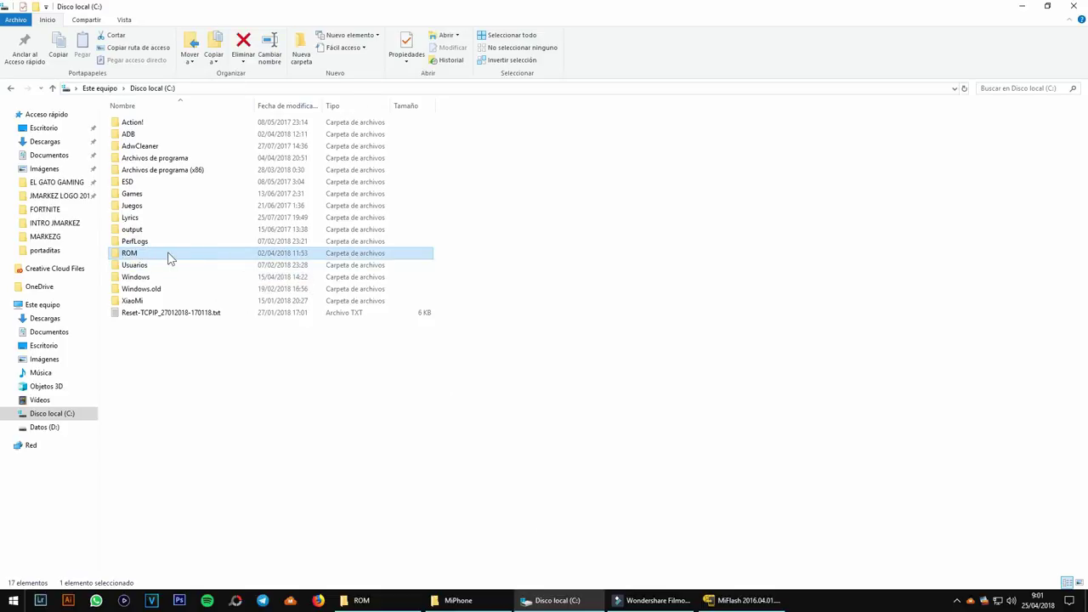
double_click(167, 255)
Review the ROM folder's full contents, including the flash_all_except_storage.bat and flash_all_lock.bat scripts
left_click_drag(668, 417, 198, 121)
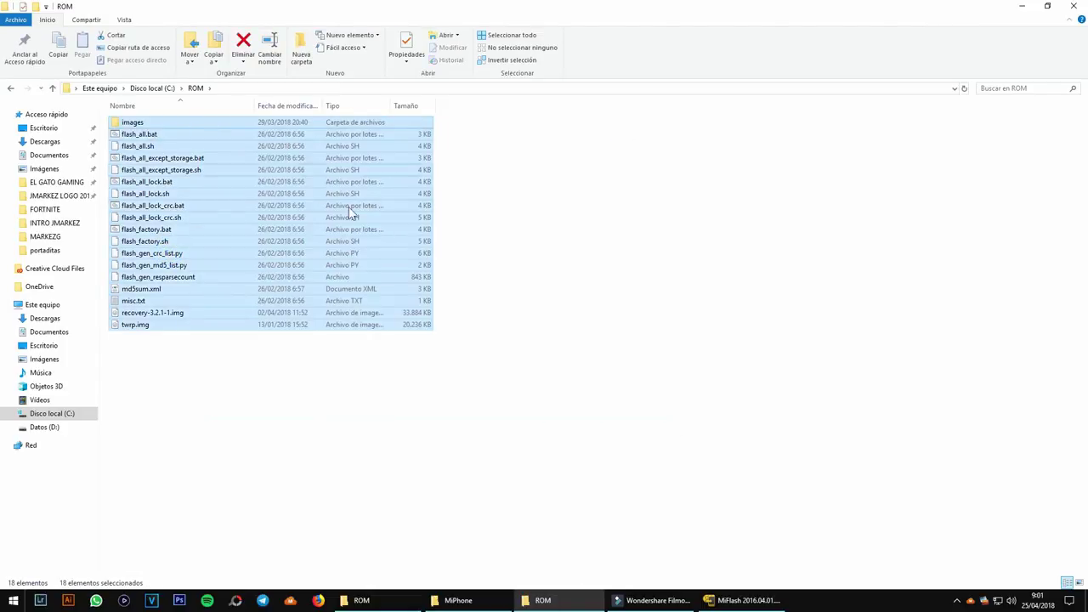
left_click(607, 425)
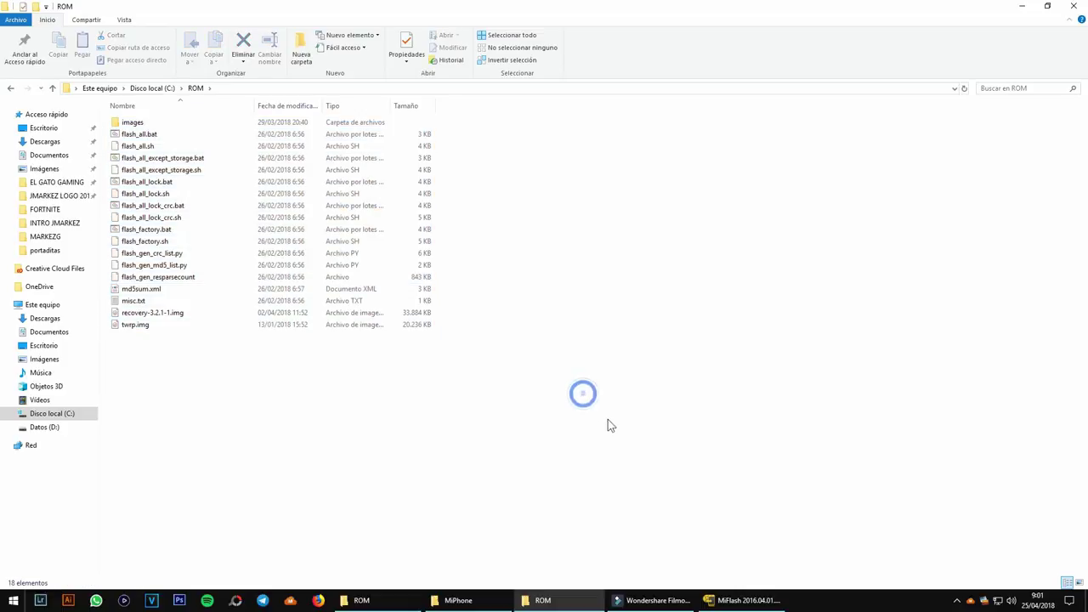
left_click_drag(593, 428, 154, 119)
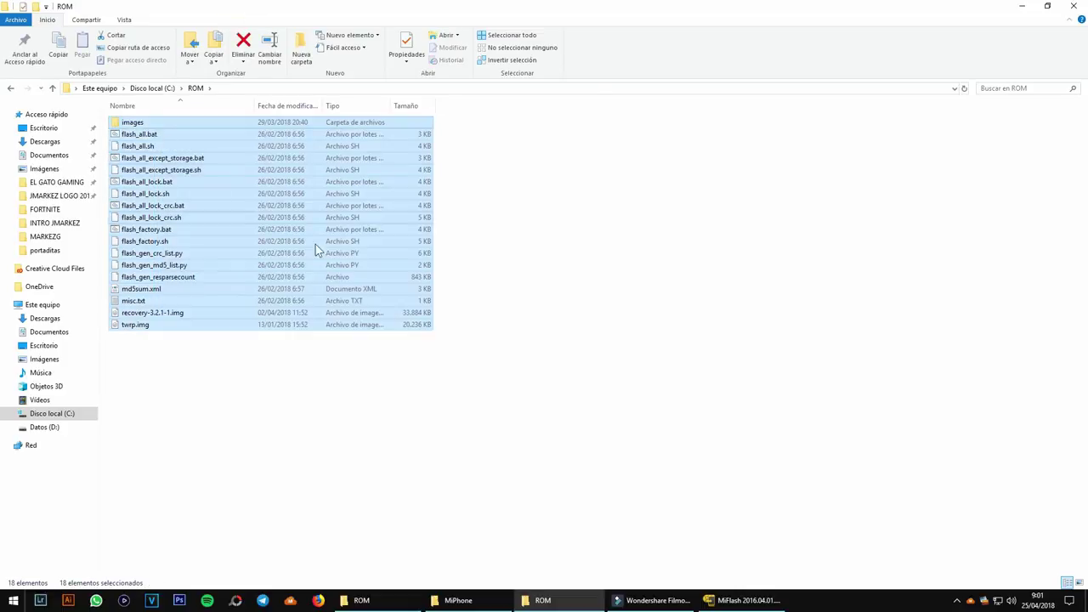
left_click(522, 336)
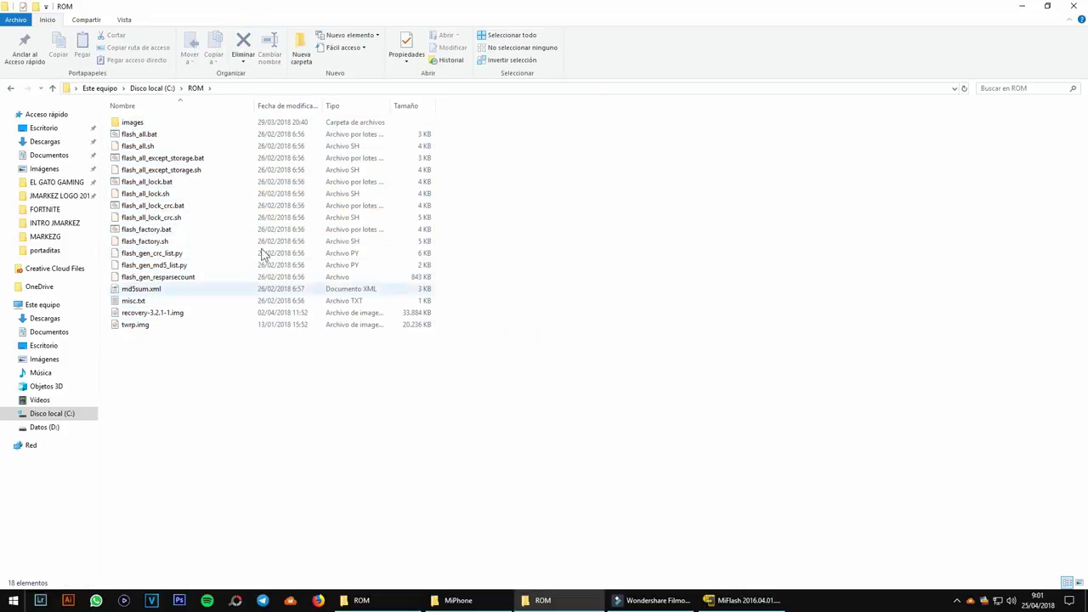
left_click(175, 158)
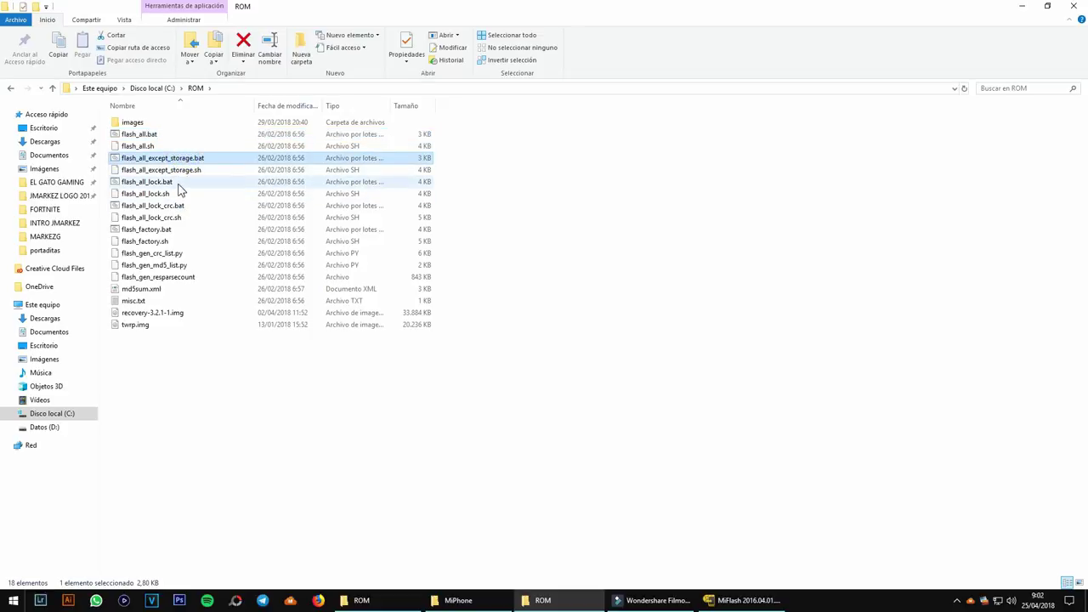
left_click(178, 182)
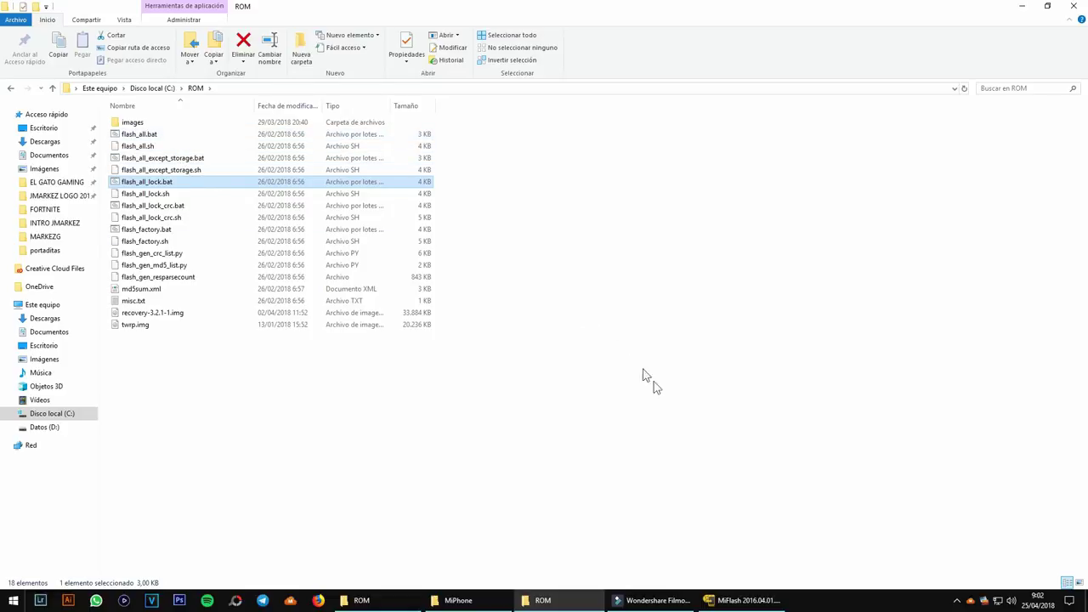
Switch to MiFlash to view its flash modes and return to File Explorer to view the available actions for flash_all_lock.bat
left_click(769, 602)
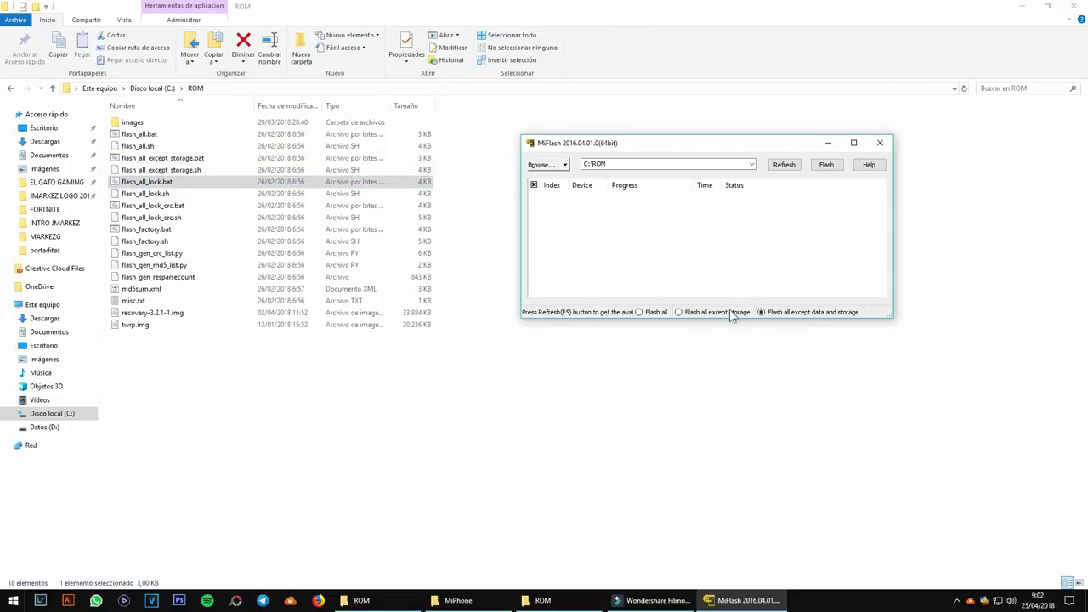
right_click(185, 186)
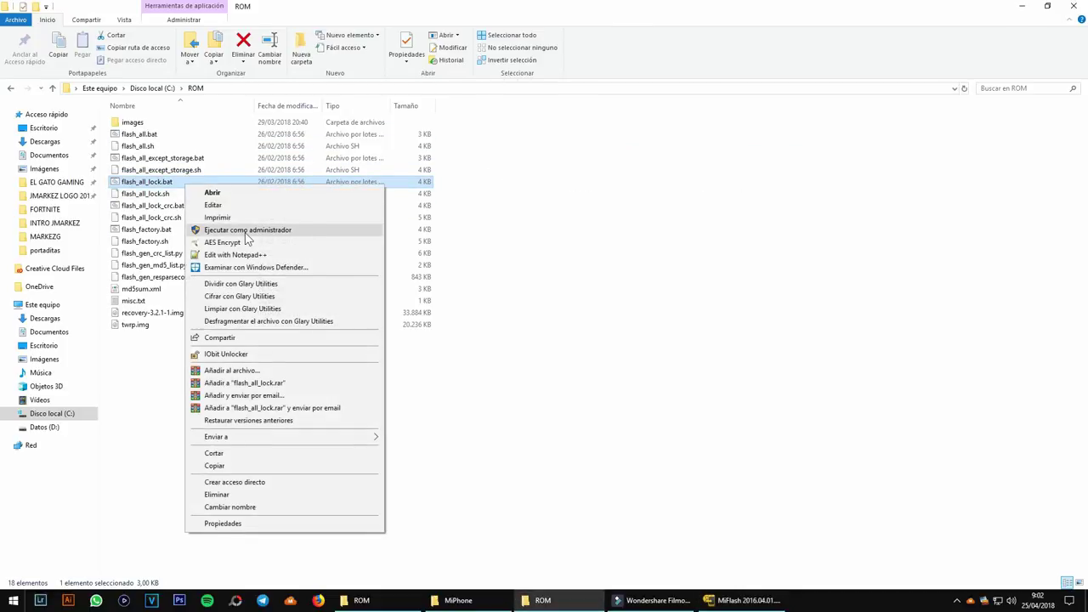
left_click(514, 183)
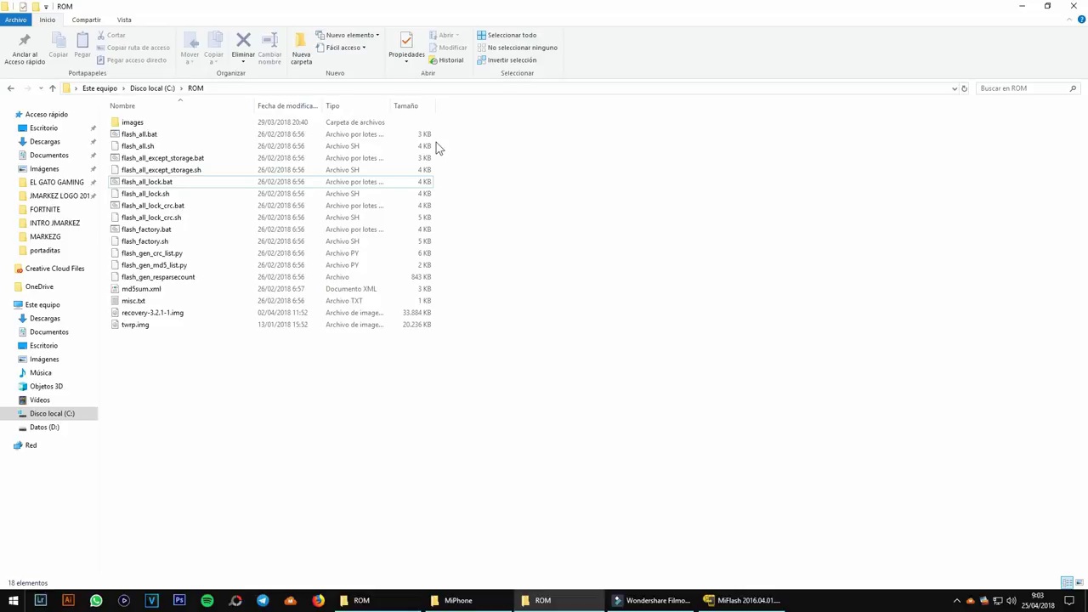
Check the option for hiding known file type extensions in the folder options' advanced view settings, and accept the dialog
left_click(128, 20)
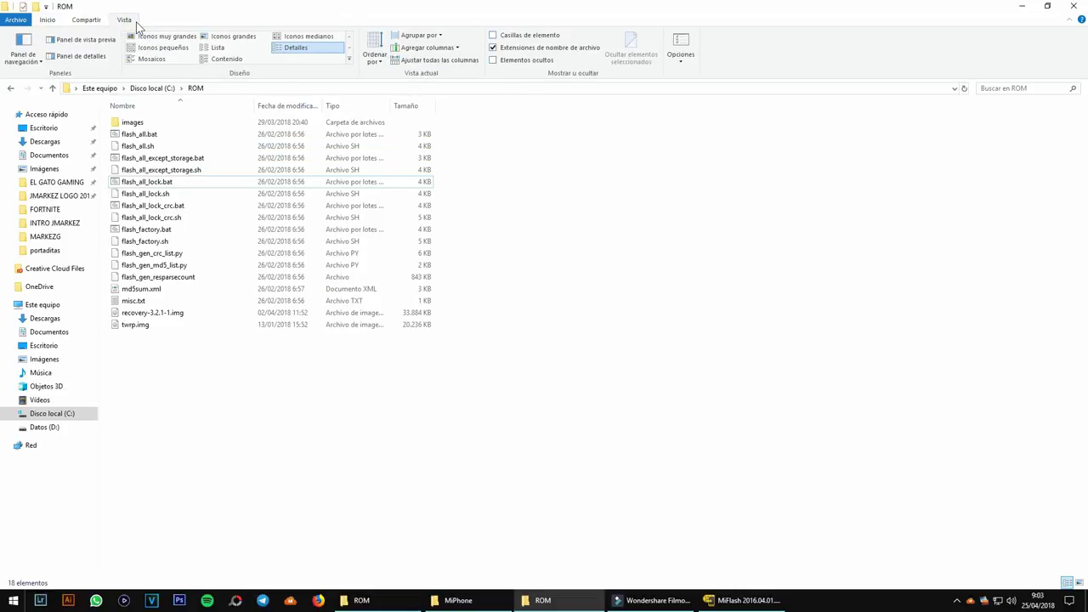
left_click(685, 44)
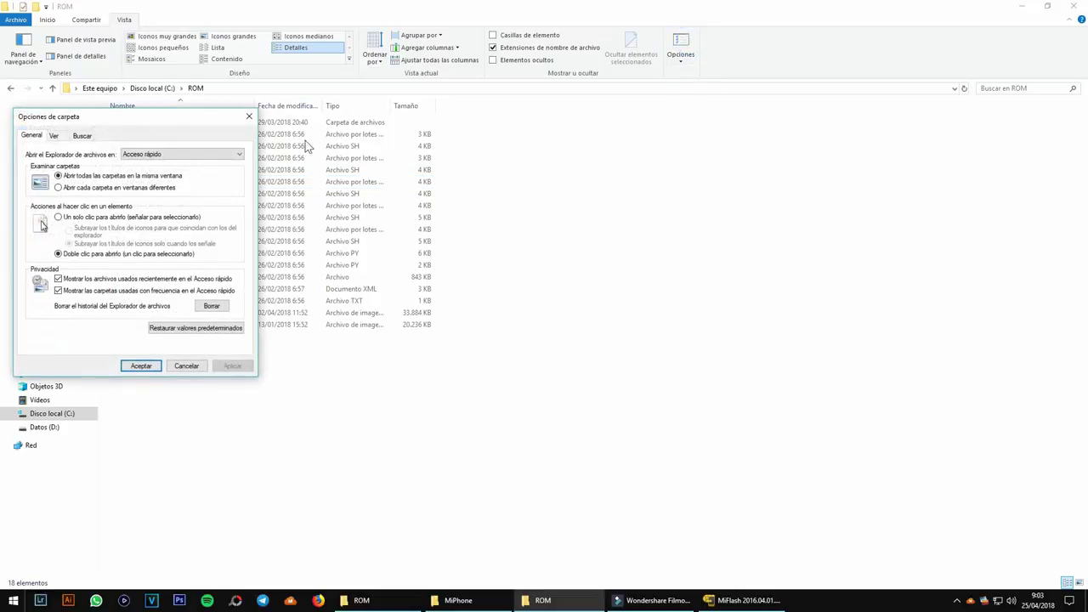
left_click_drag(176, 118, 795, 160)
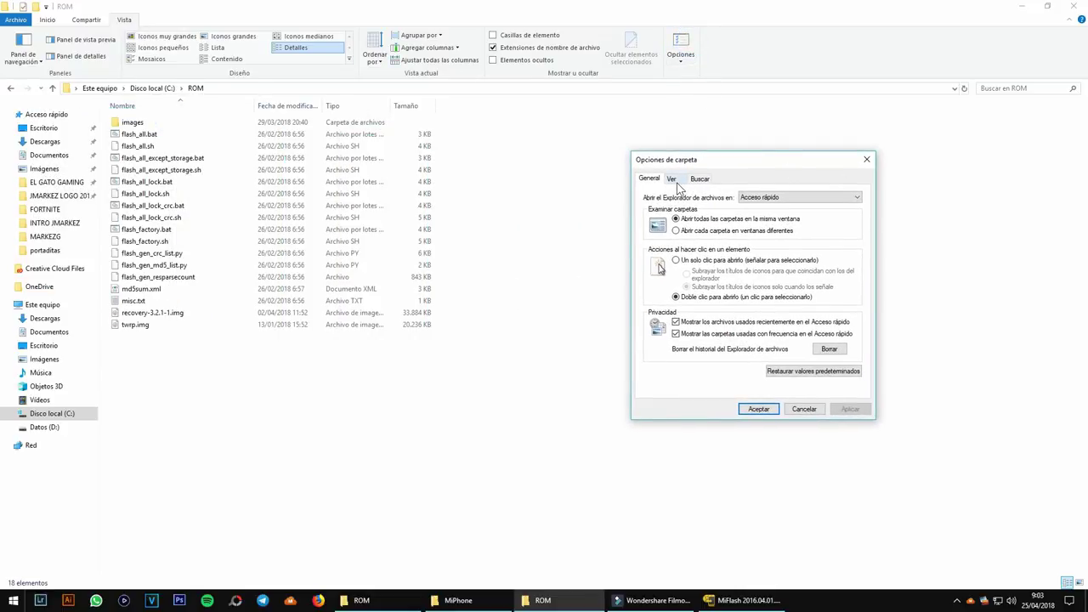
left_click(671, 179)
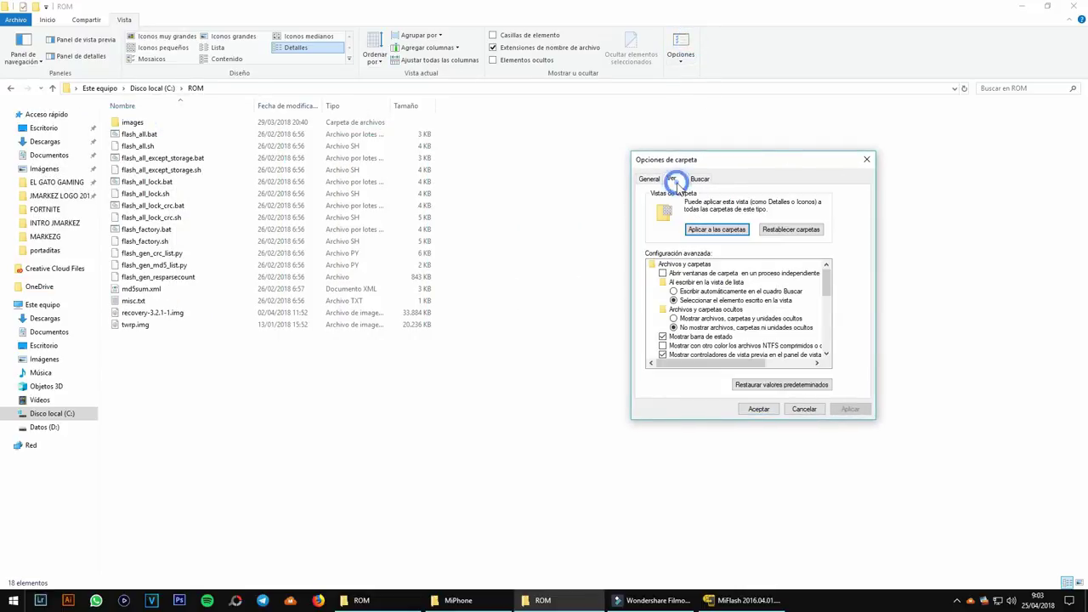
left_click(826, 355)
left_click(825, 355)
left_click(825, 354)
left_click(825, 355)
left_click(825, 354)
left_click(825, 355)
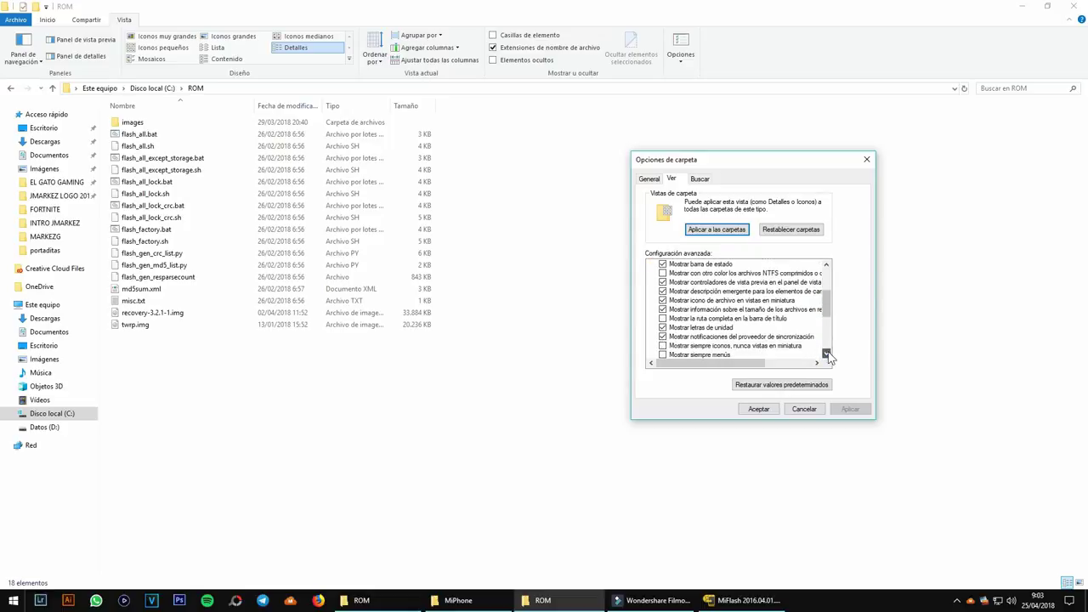
left_click(825, 354)
left_click(825, 354)
left_click(825, 354)
left_click(825, 354)
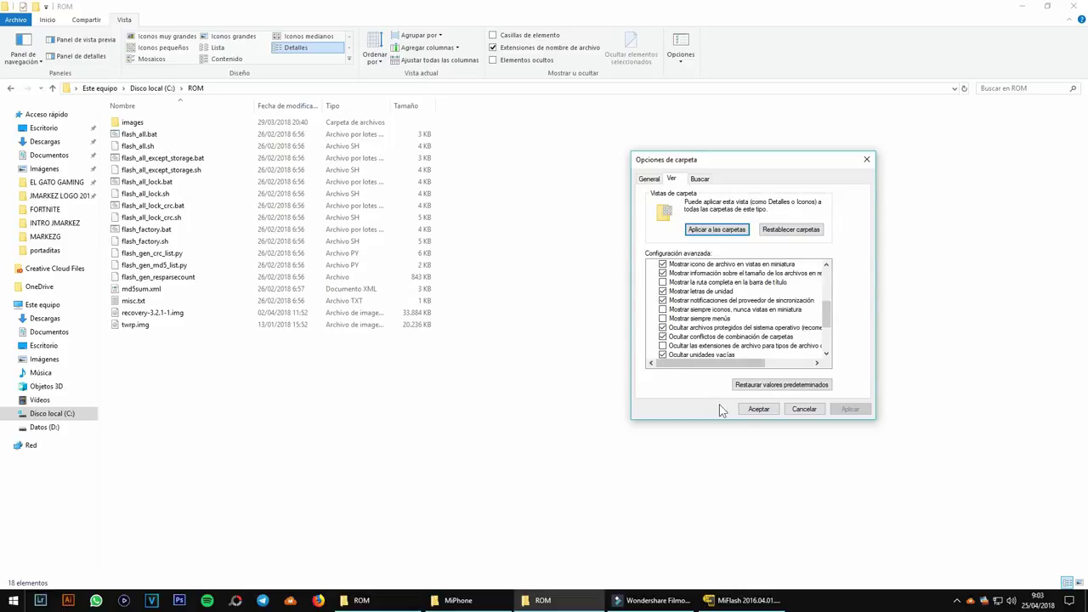
left_click(758, 409)
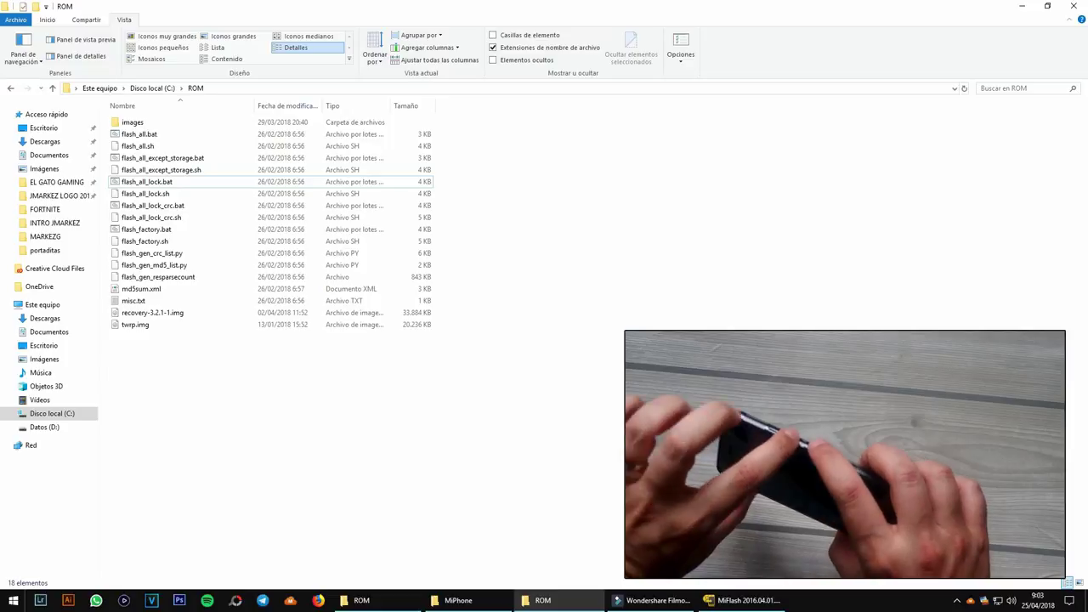
Switch to MiFlash, refresh its device list to check for the connected phone, and close the program
left_click(748, 600)
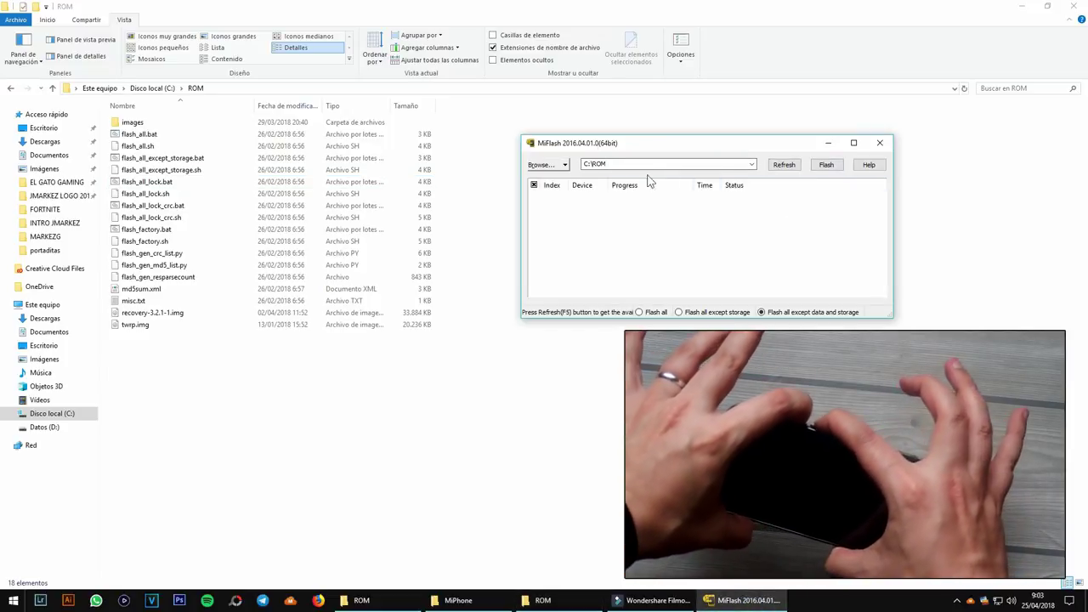
left_click(787, 168)
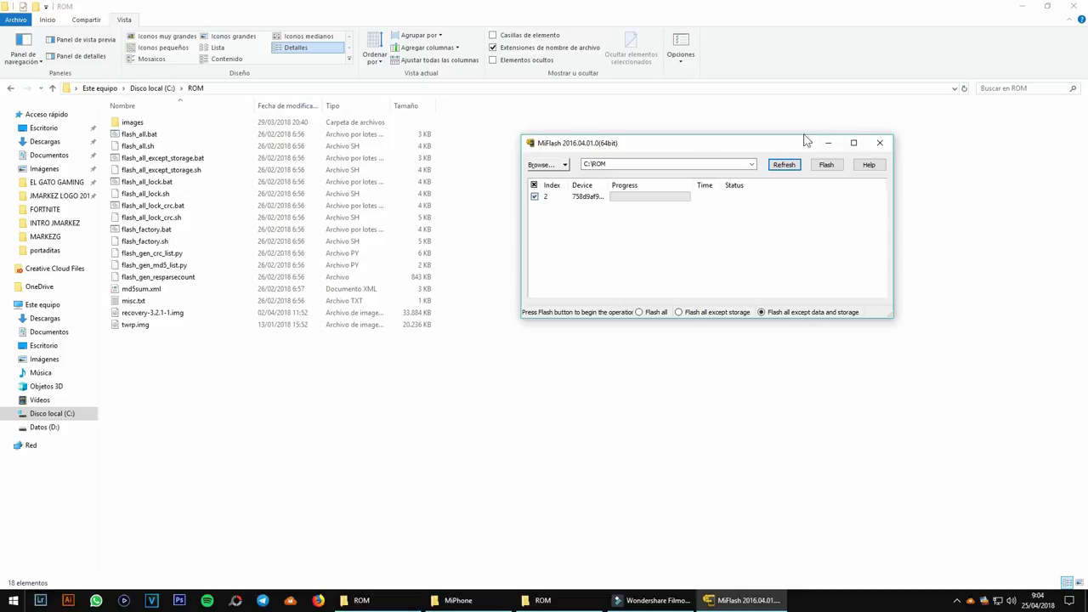
left_click(877, 144)
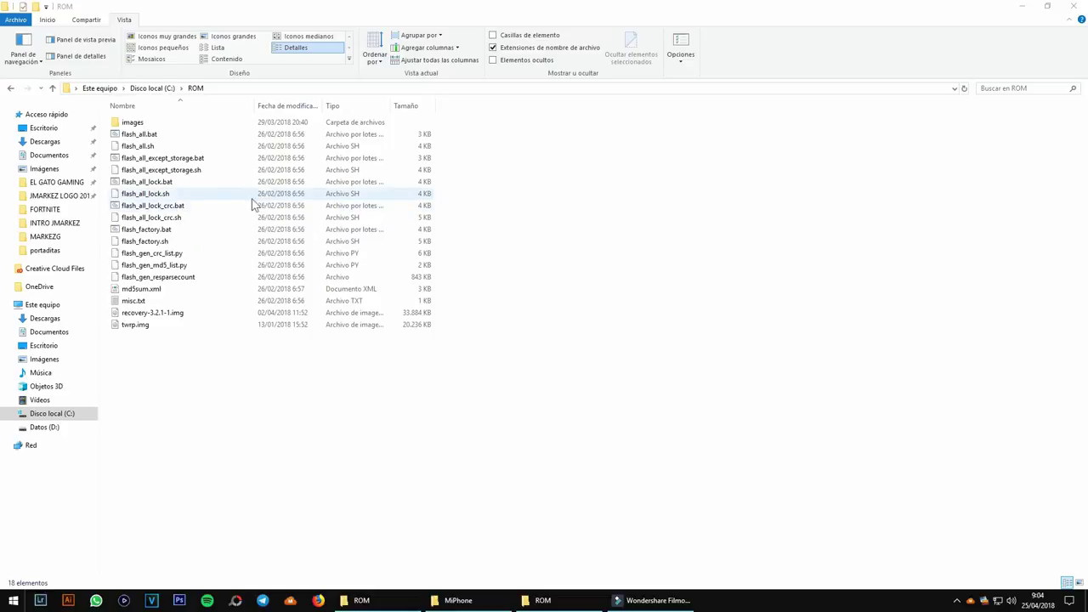
Examine the available actions, including running as administrator, for flash_all.bat and flash_all_except_storage.bat in the ROM folder
left_click(153, 136)
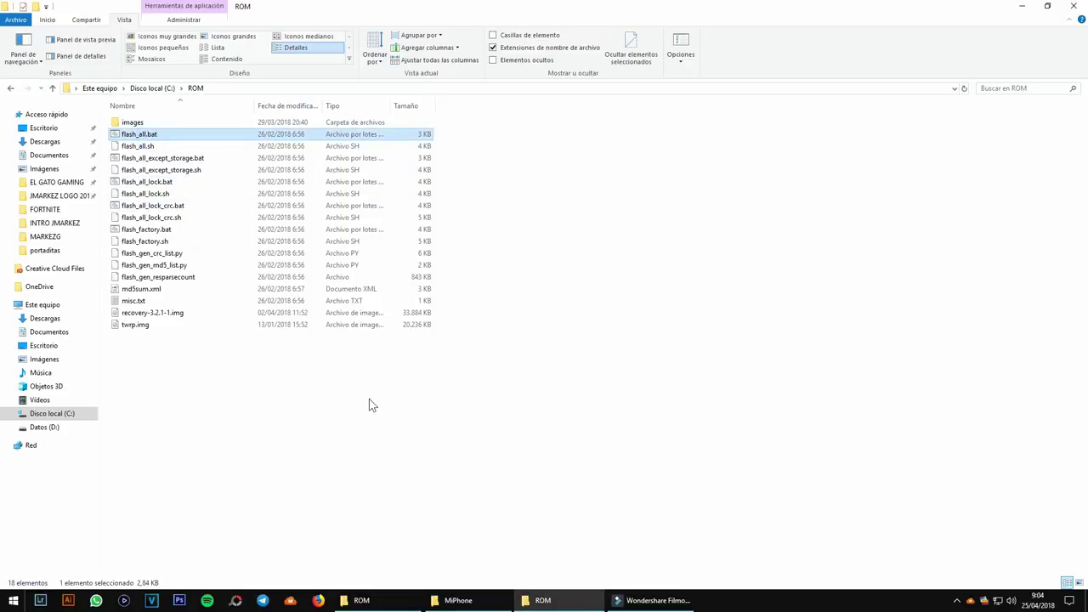
right_click(171, 135)
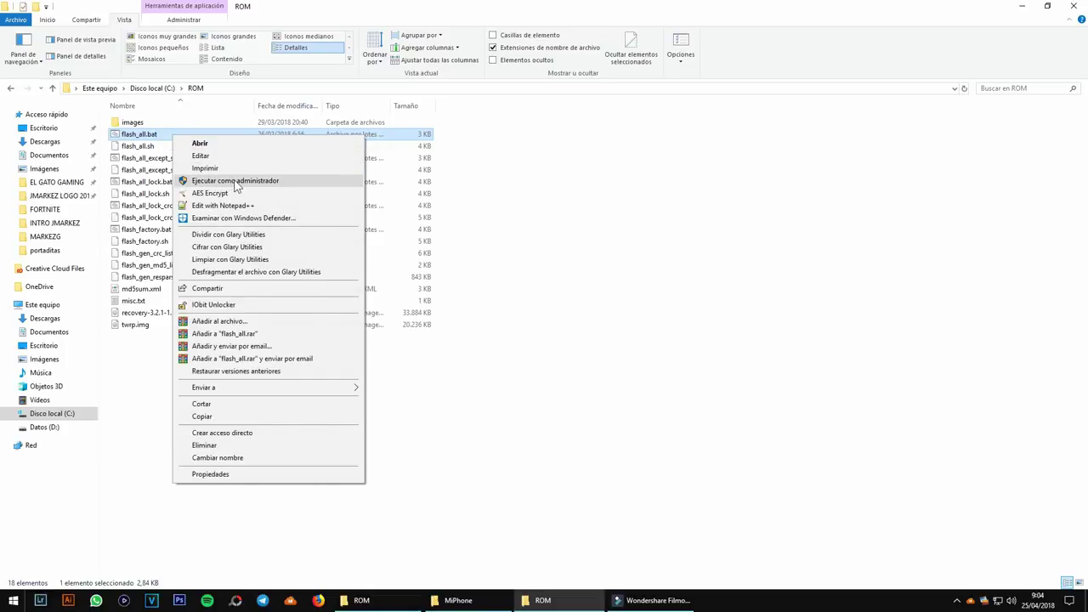
left_click(528, 201)
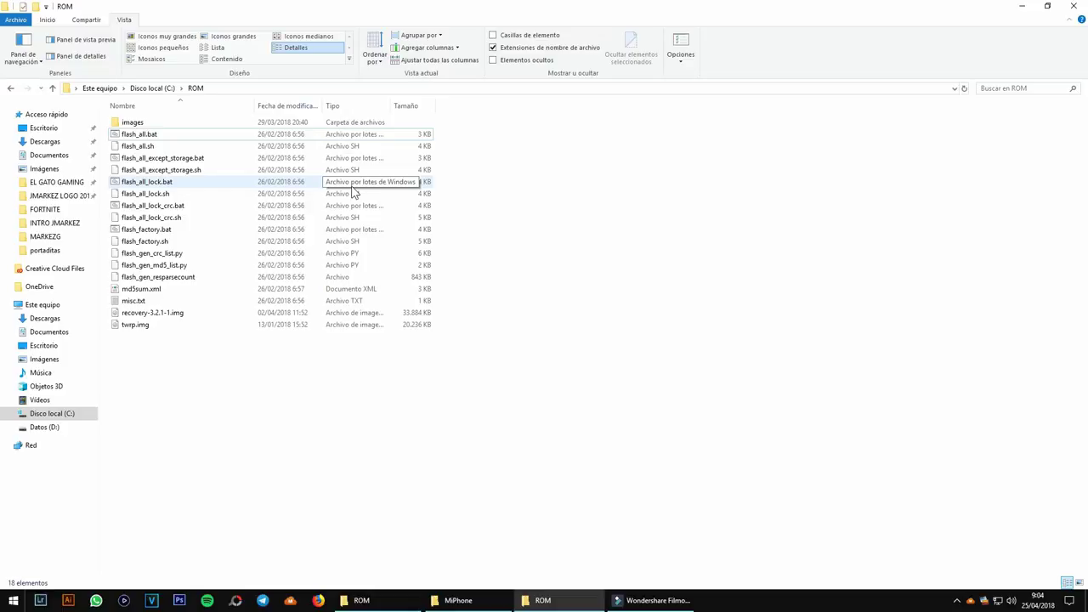
left_click(235, 161)
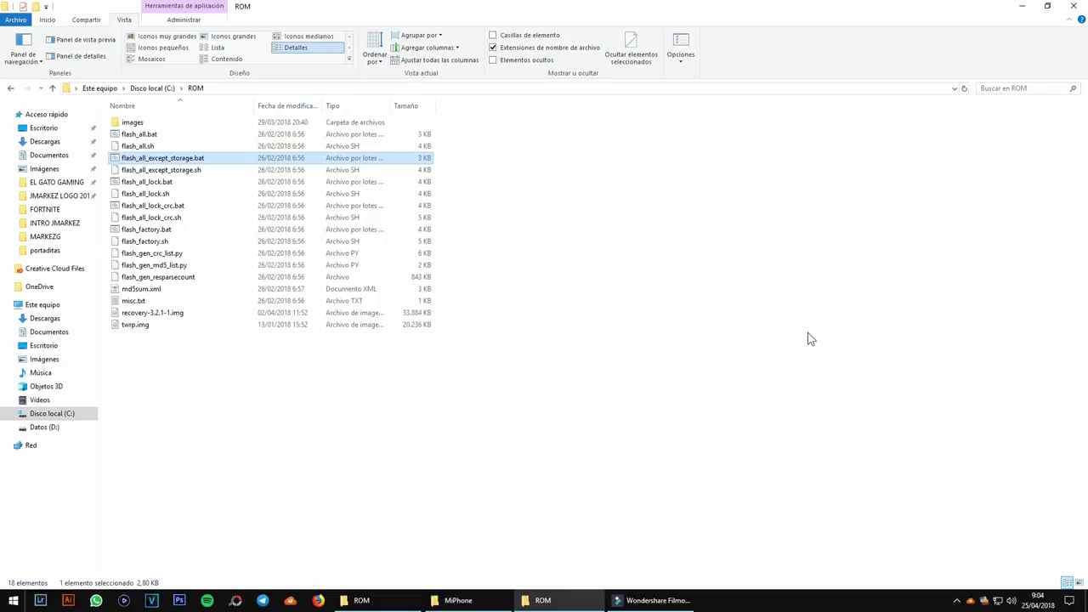
left_click_drag(189, 163, 233, 158)
right_click(233, 159)
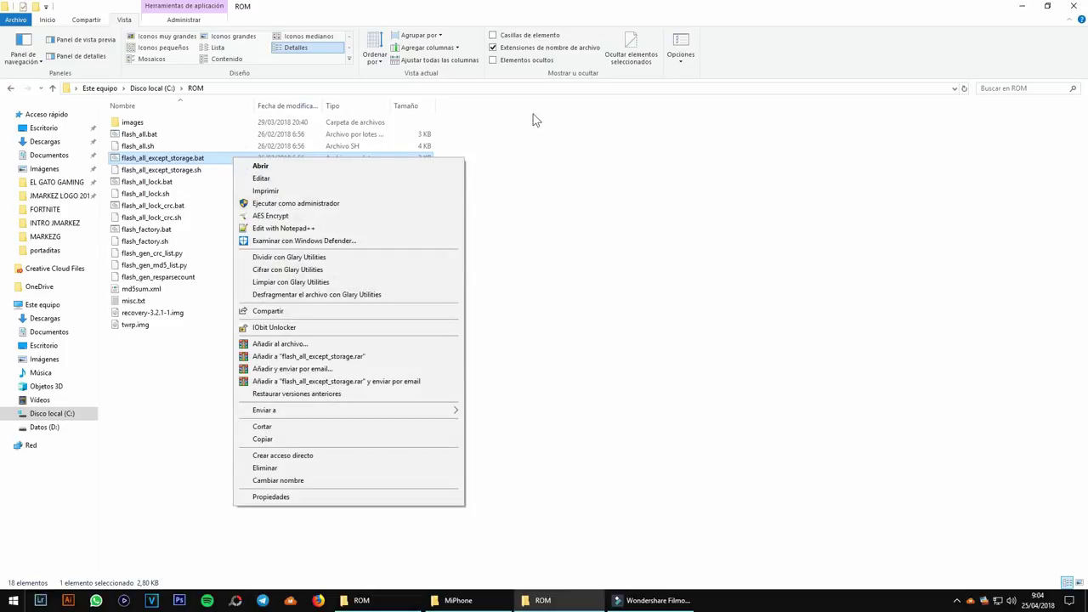
left_click(535, 161)
Open a Command Prompt window by running cmd
left_click(14, 600)
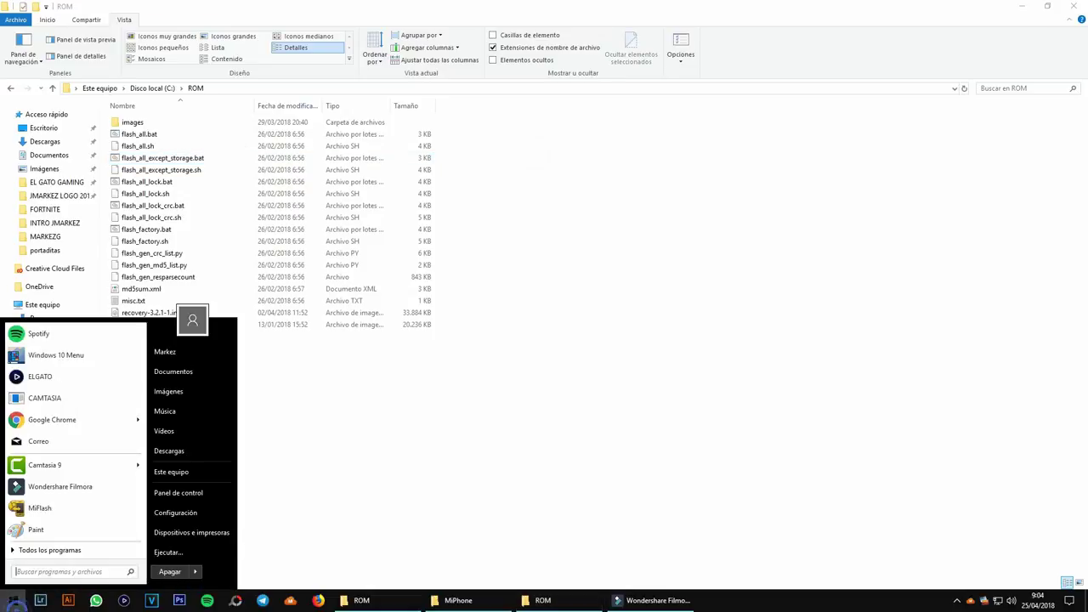
type("cmd")
key("Return")
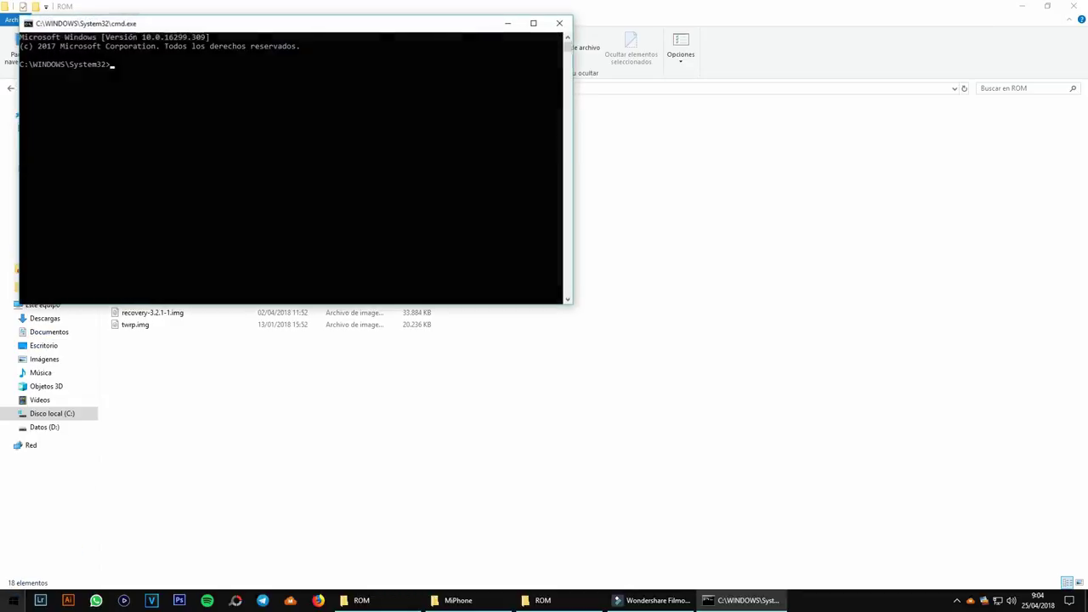
Move the Command Prompt window clear of the ROM folder's file list, and close it without running a command
left_click_drag(251, 24, 697, 108)
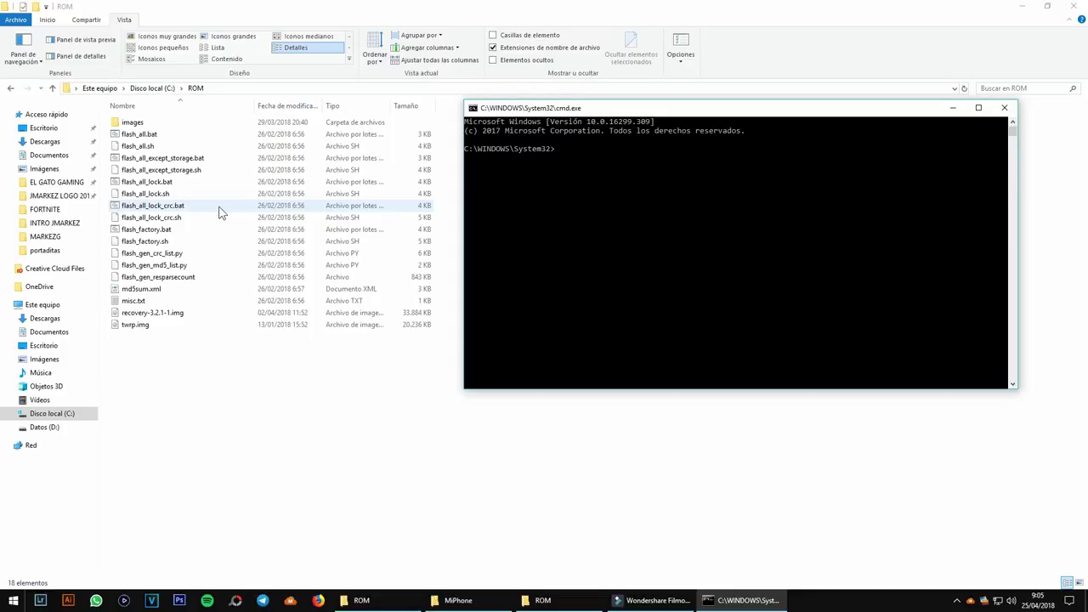
right_click(173, 183)
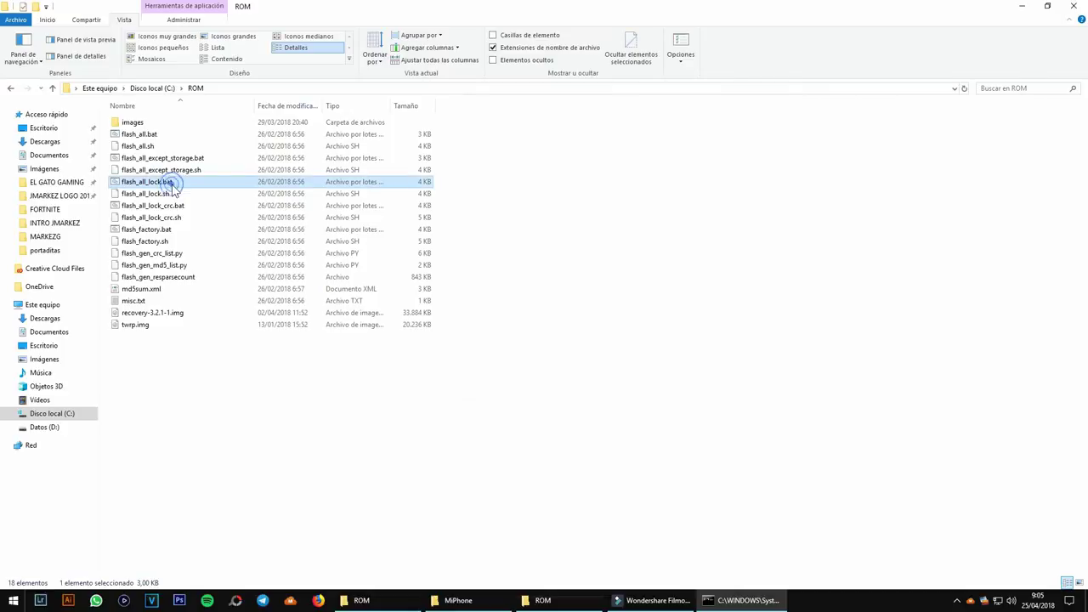
left_click(740, 600)
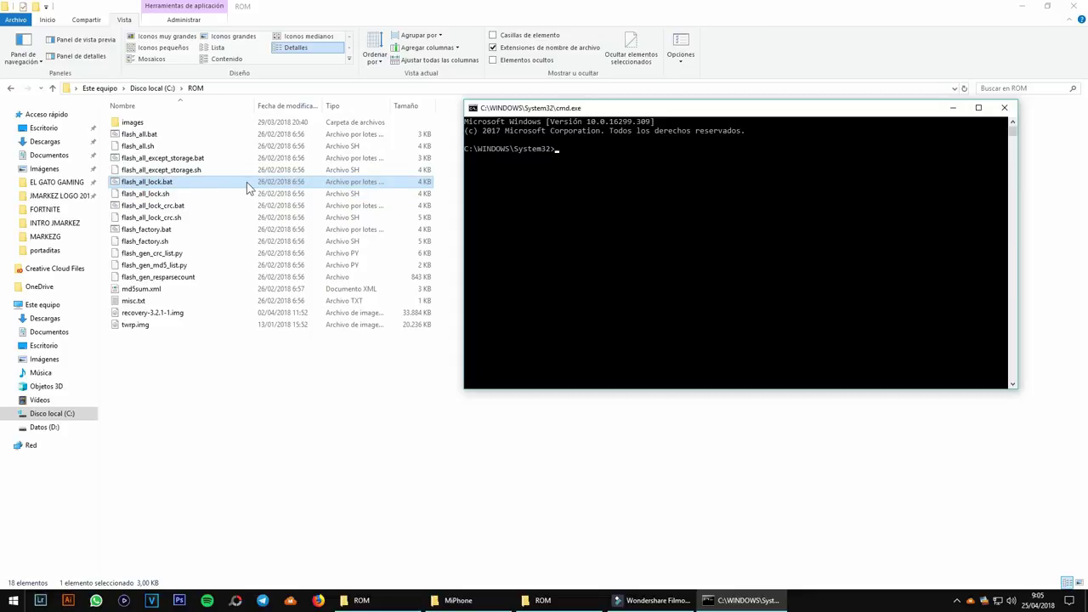
left_click(1003, 108)
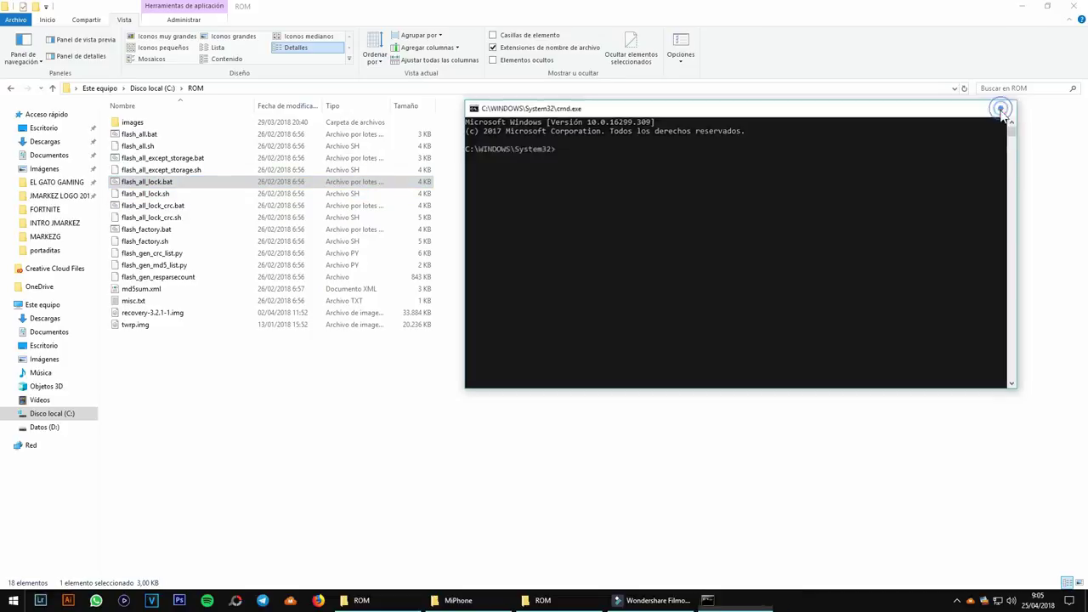
left_click(716, 232)
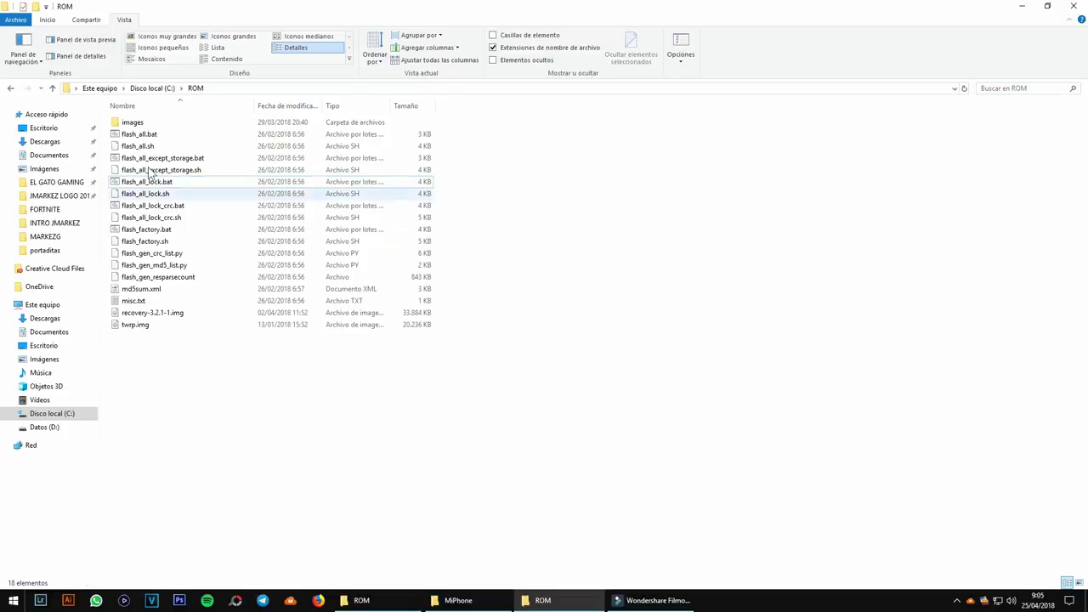
Examine the flash_all.bat, flash_all_except_storage.bat and flash_all_lock.bat scripts, including the available actions for flash_all_lock.bat
left_click(185, 134)
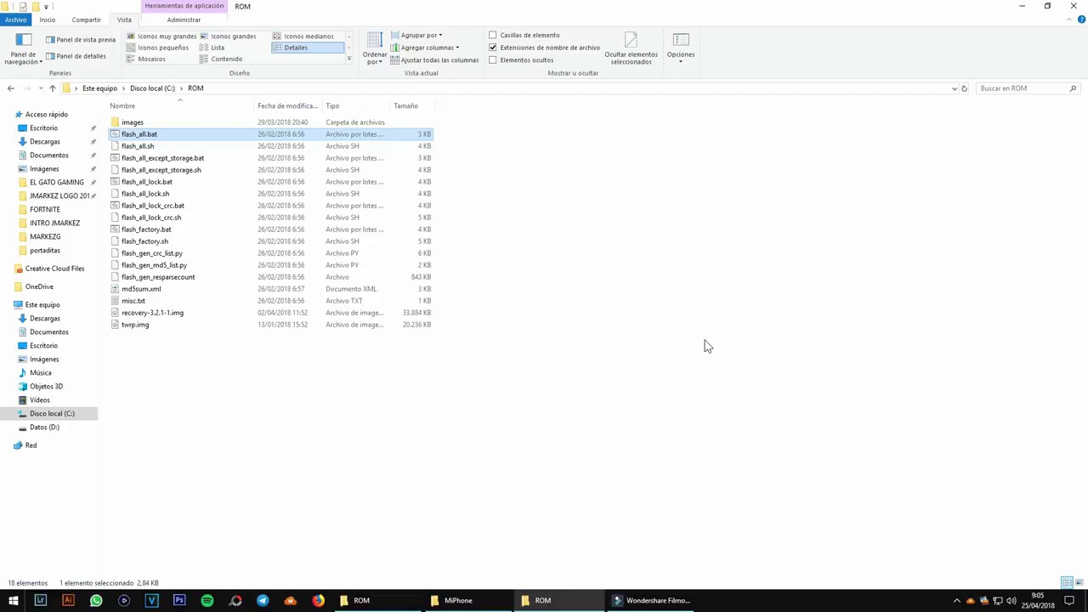
left_click(156, 159)
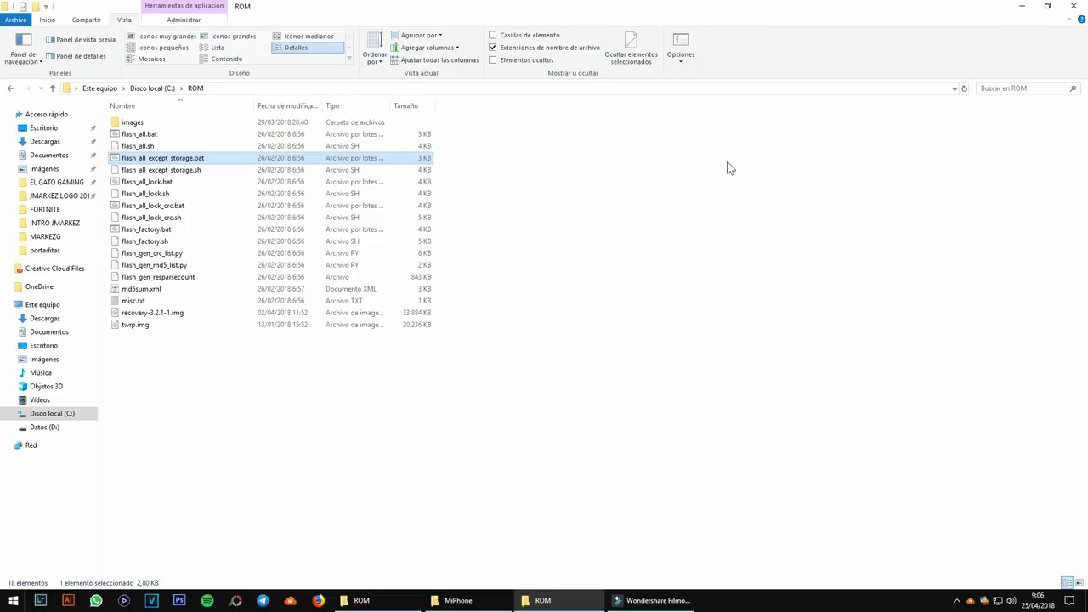
left_click(209, 181)
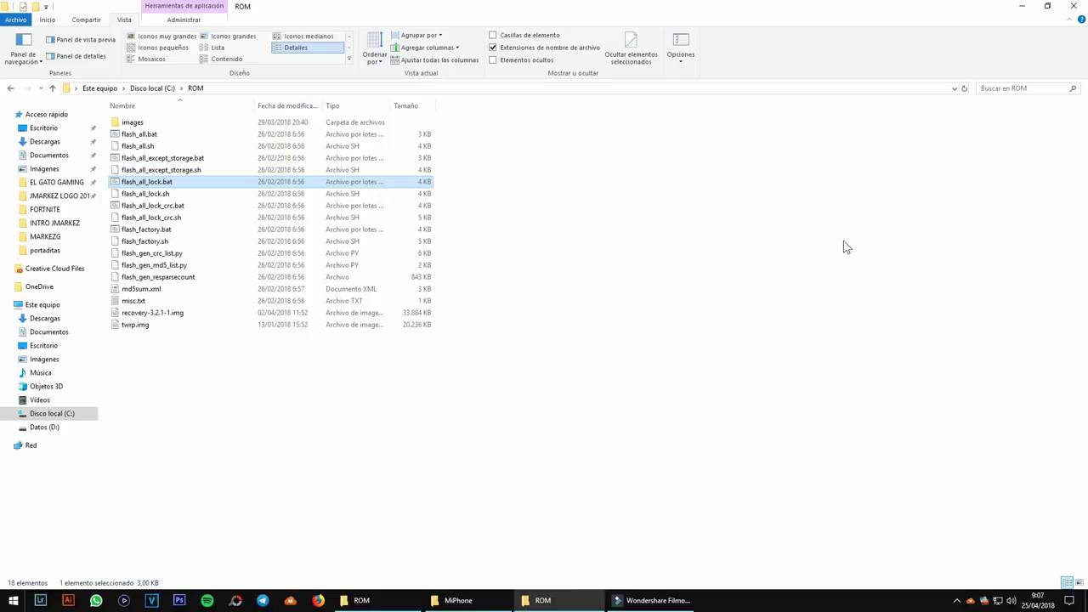
right_click(286, 189)
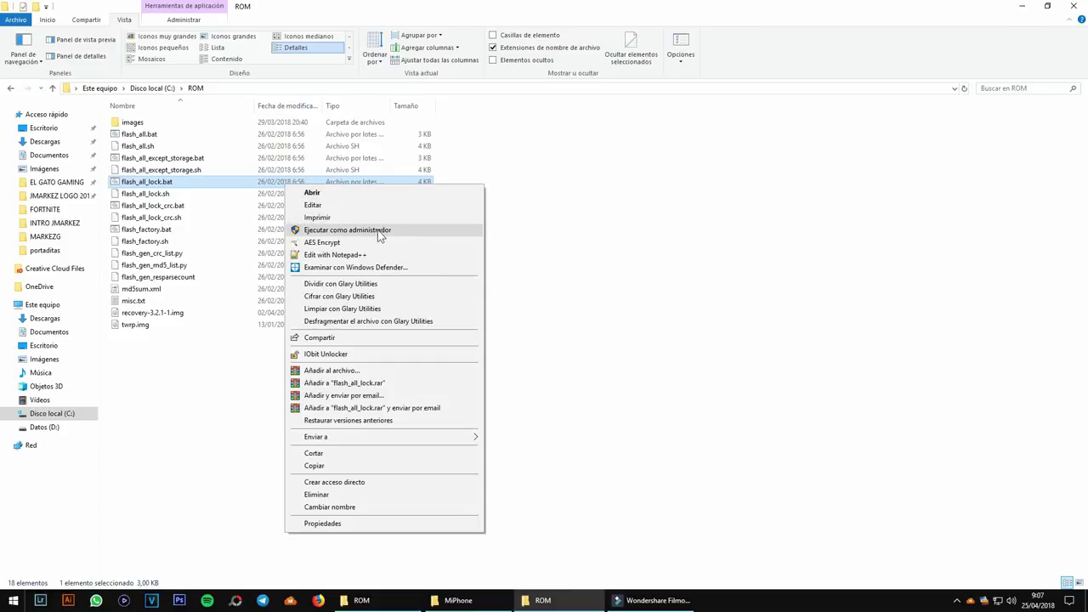
left_click(618, 216)
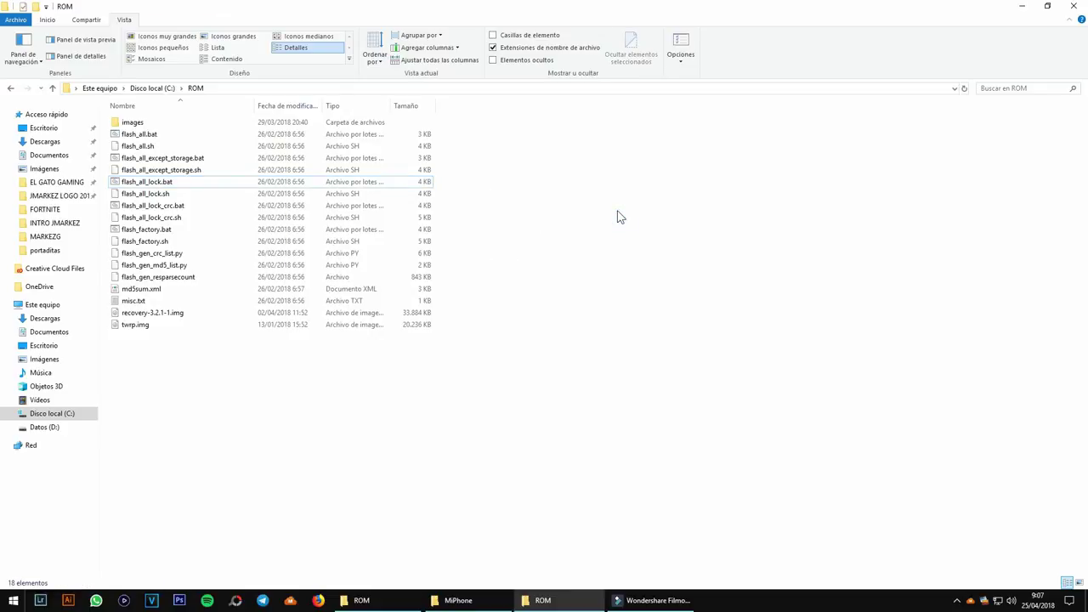
left_click(227, 183)
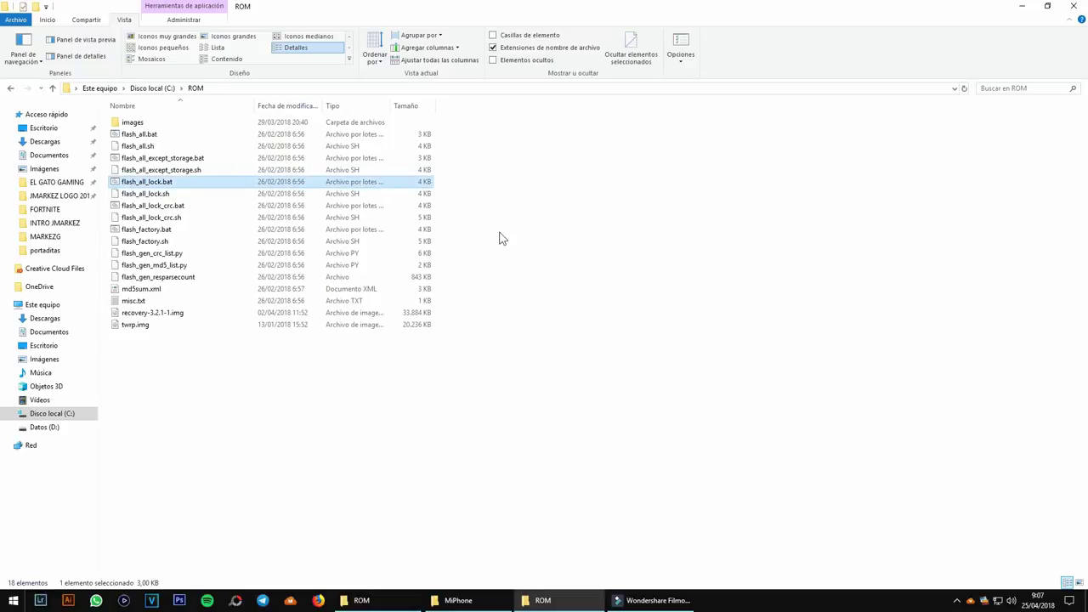
left_click(238, 148)
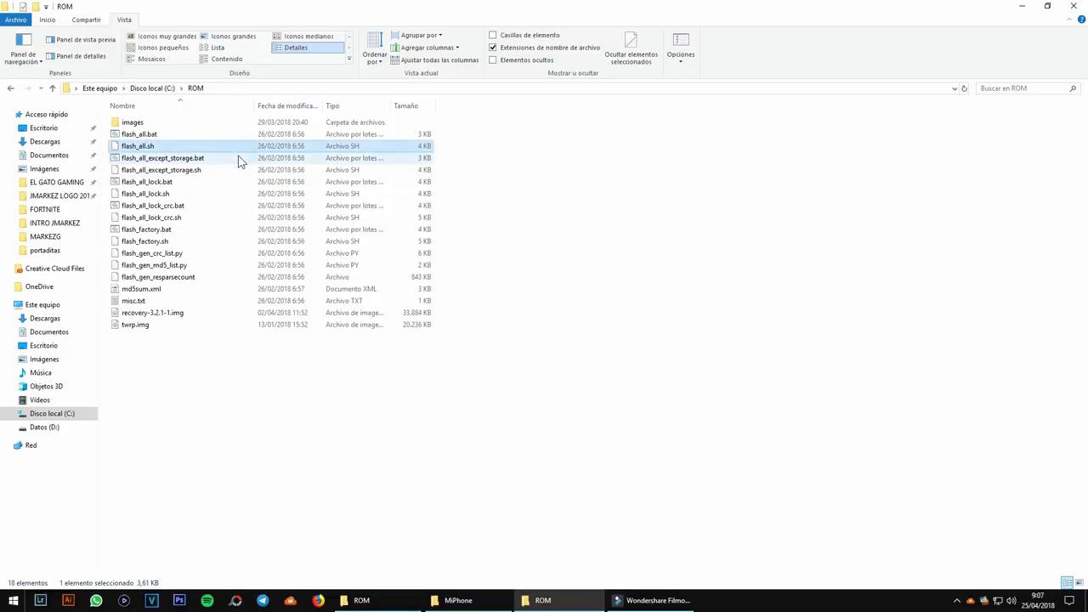
left_click(240, 160)
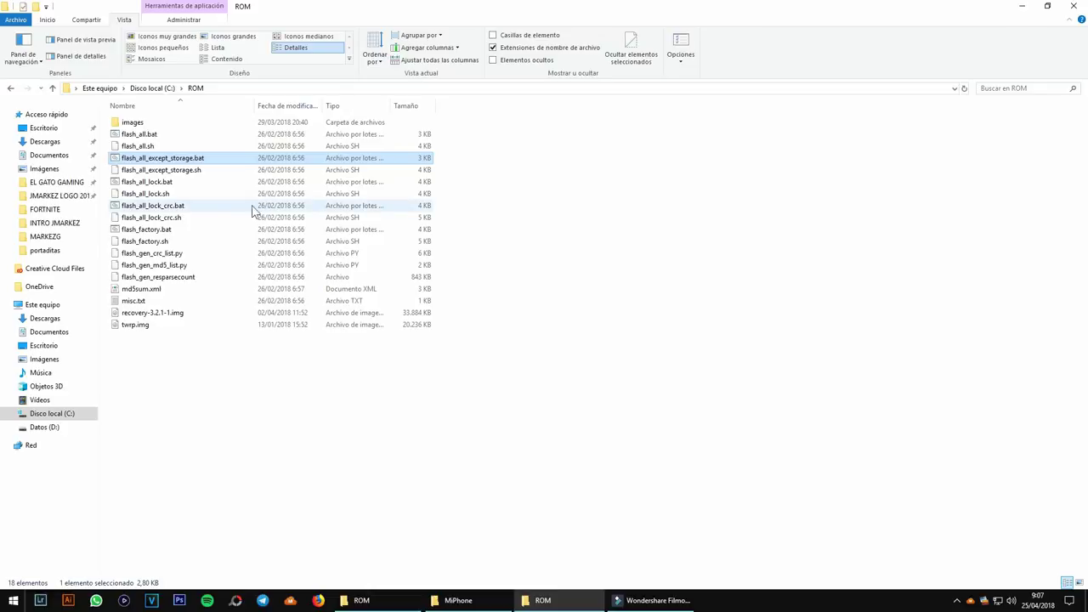
left_click(204, 186)
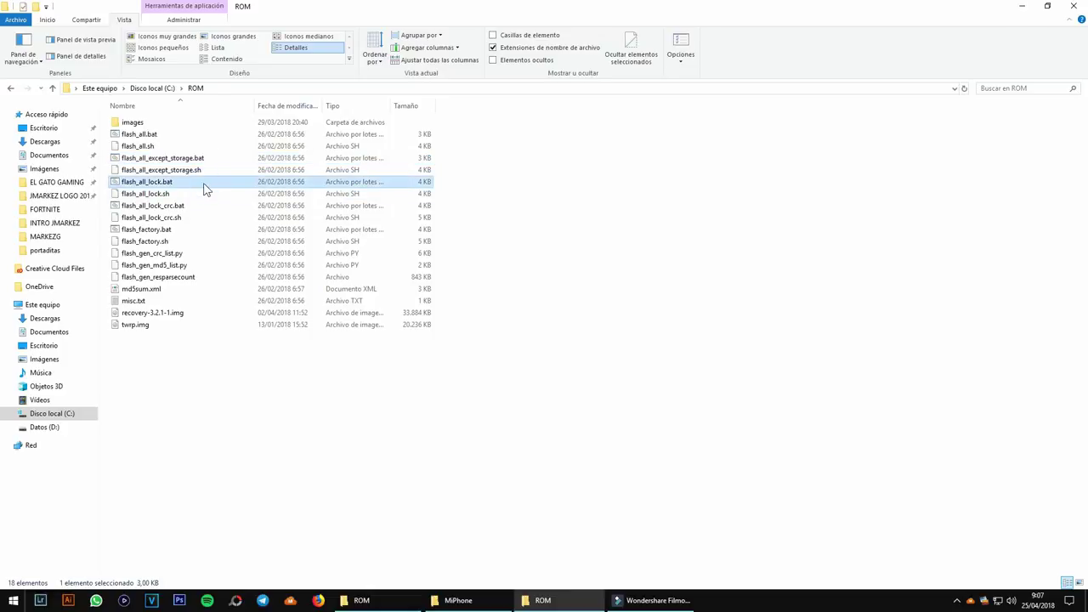
left_click(603, 323)
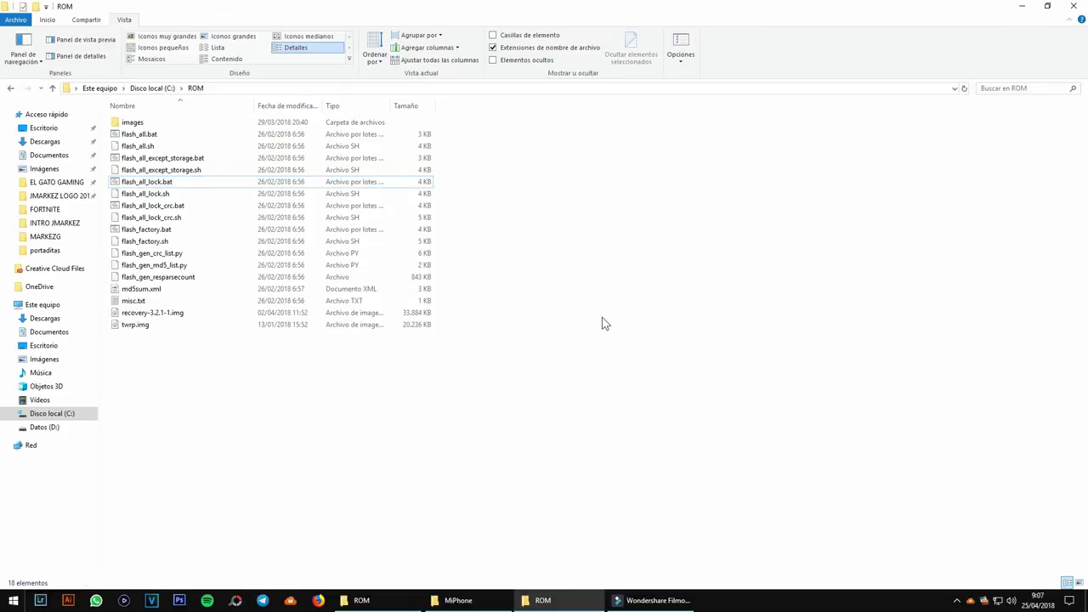